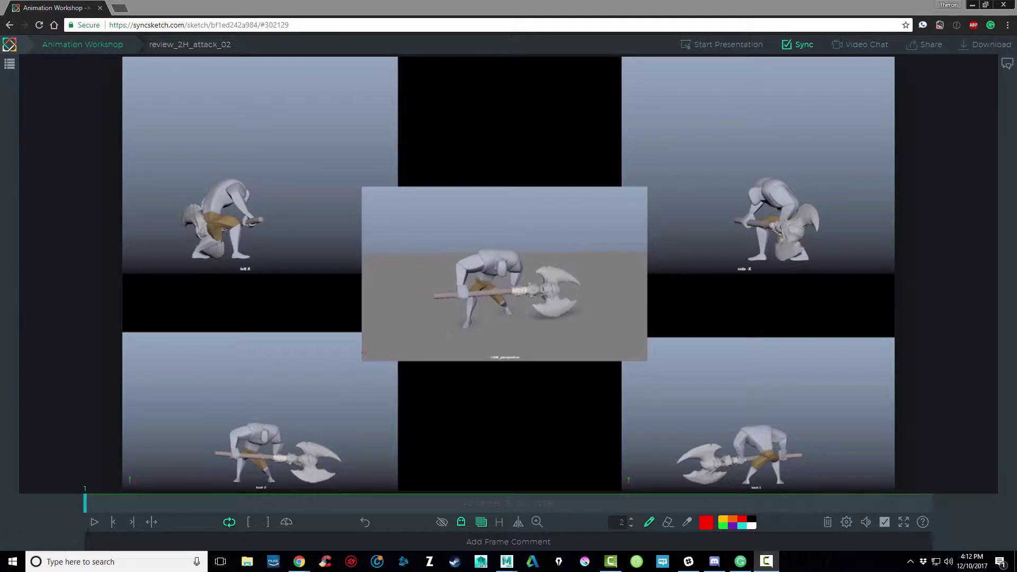
- Play review_2H_attack_02 and pause it at frame 18 with the axe raised overhead
click(94, 521)
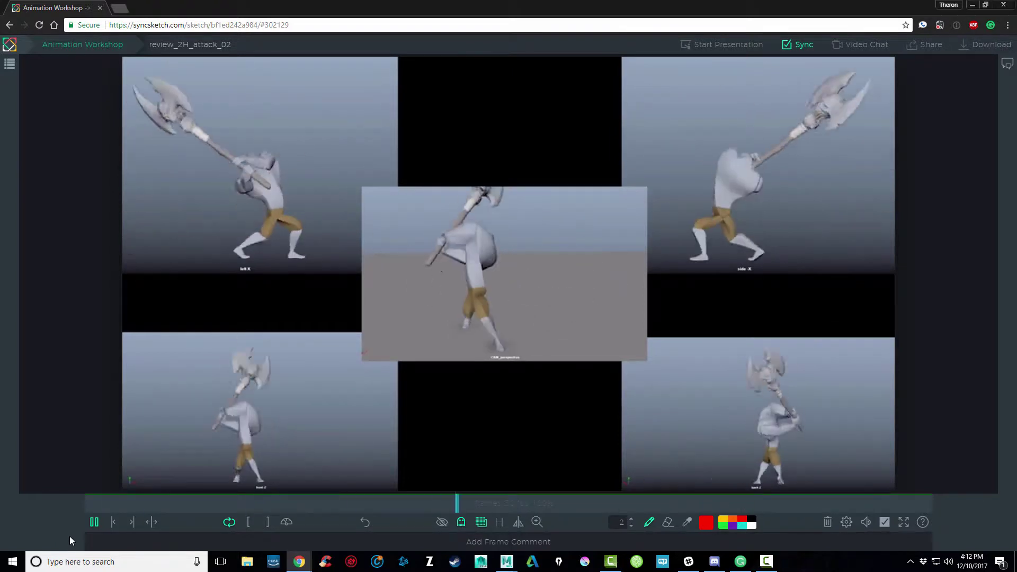
click(95, 522)
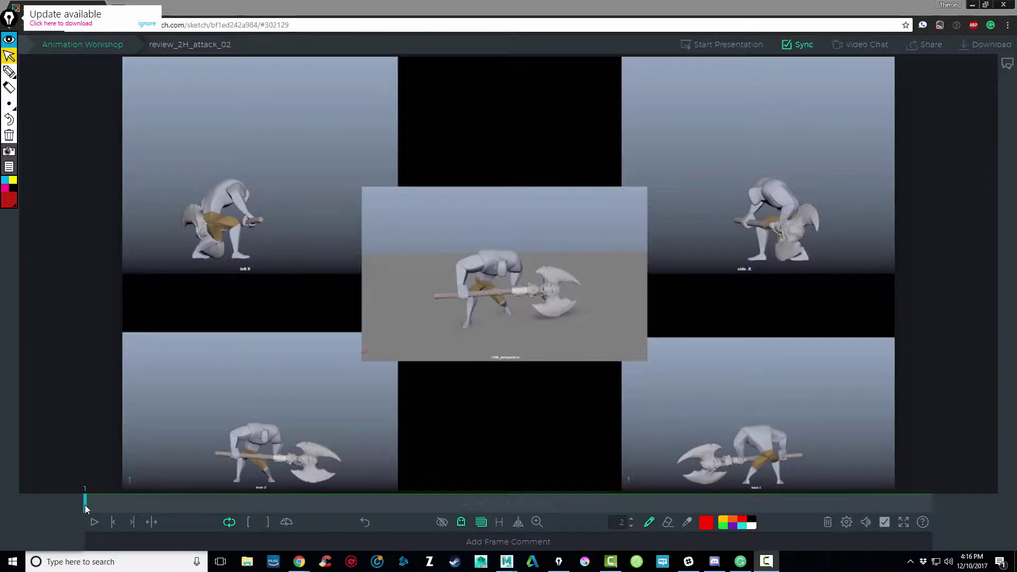
- At frame 7, handwrite 'ANTIC -7 FRAMES' in red at top left, then move to frame 17
drag(85, 504, 204, 517)
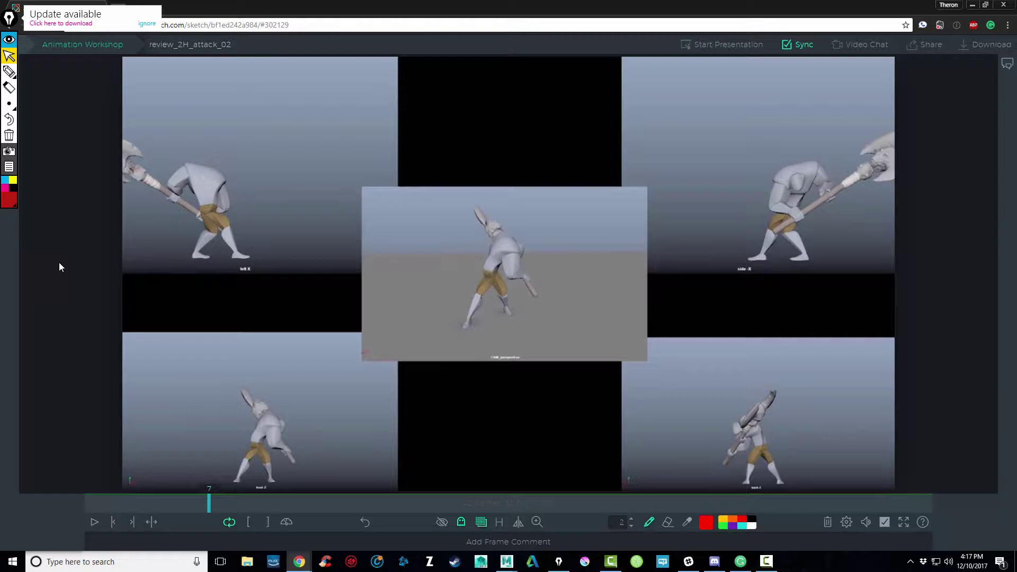
click(9, 71)
mouse_move(83, 91)
mouse_down()
mouse_move(79, 83)
mouse_move(76, 93)
mouse_move(121, 84)
mouse_move(151, 95)
mouse_up()
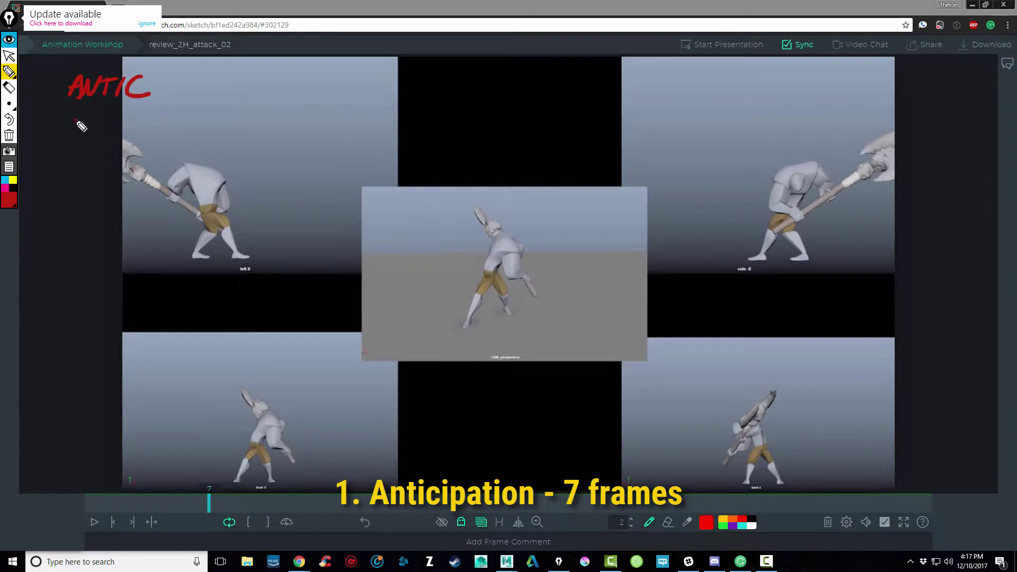
mouse_move(76, 121)
mouse_down()
mouse_move(97, 132)
mouse_move(158, 113)
mouse_move(148, 123)
mouse_move(173, 113)
mouse_move(194, 130)
mouse_up()
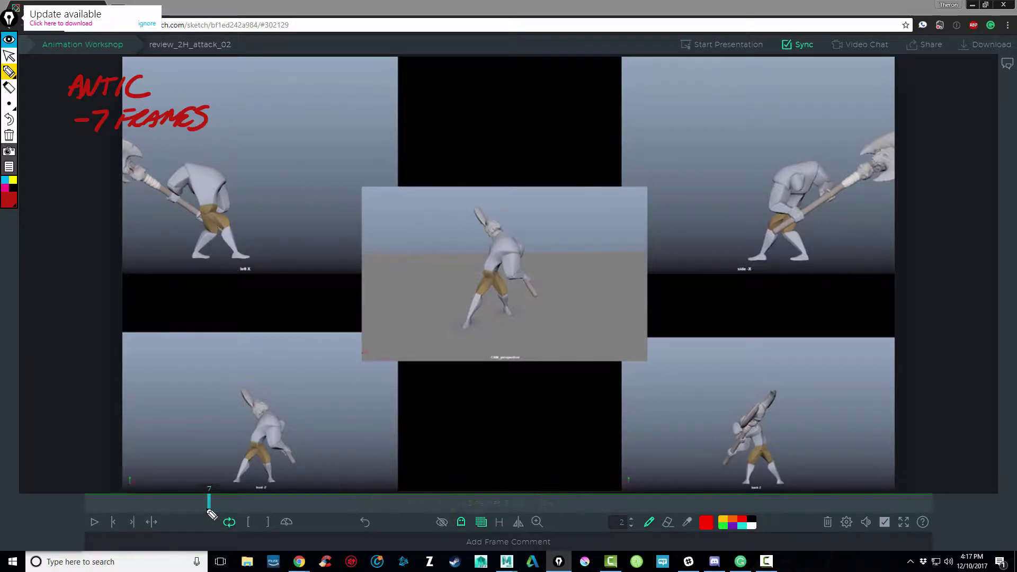
key(s)
drag(209, 503, 420, 504)
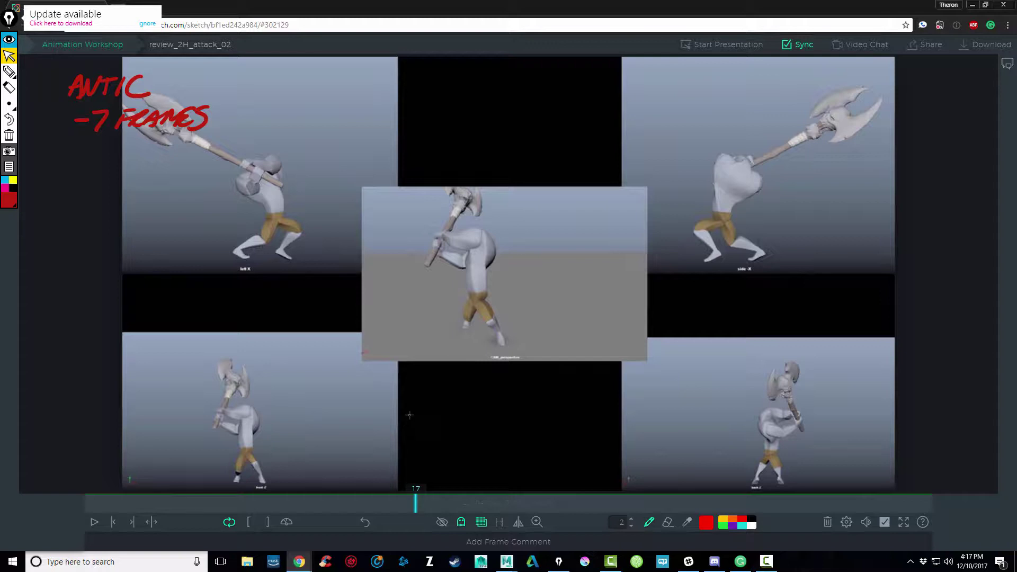
- Handwrite 'ATTACK -12 FRAMES' in red beneath the ANTIC note, then scrub to frame 42
click(9, 71)
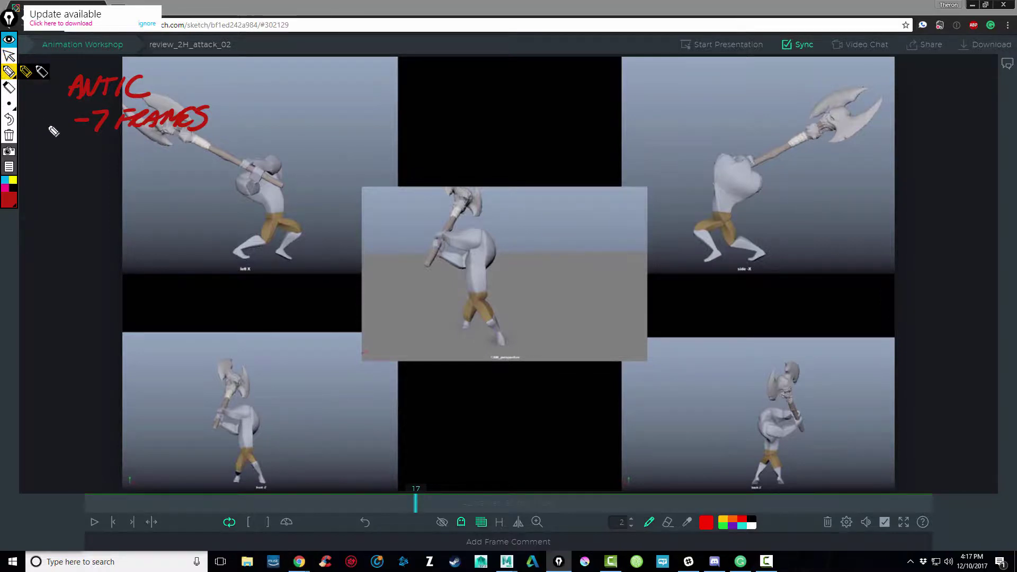
mouse_move(62, 171)
mouse_down()
mouse_move(90, 161)
mouse_move(105, 175)
mouse_move(108, 146)
mouse_up()
mouse_move(95, 147)
mouse_down()
mouse_move(104, 168)
mouse_move(103, 150)
mouse_move(121, 170)
mouse_move(172, 151)
mouse_up()
mouse_move(60, 189)
mouse_down()
mouse_move(91, 182)
mouse_move(98, 195)
mouse_move(139, 178)
mouse_up()
mouse_move(139, 180)
mouse_down()
mouse_move(160, 177)
mouse_move(155, 185)
mouse_move(177, 176)
mouse_move(183, 188)
mouse_move(206, 193)
mouse_up()
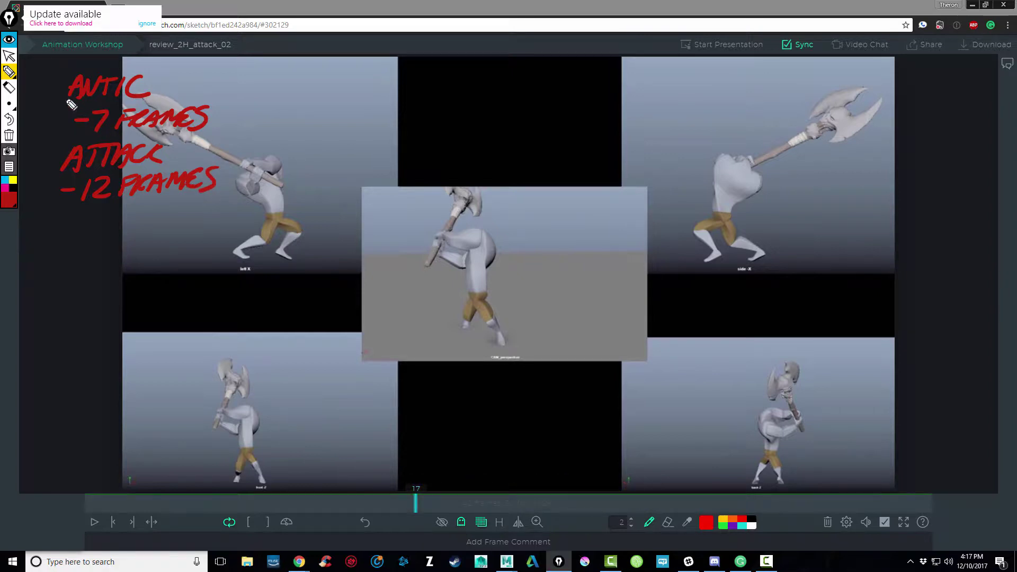
click(9, 55)
drag(414, 503, 949, 517)
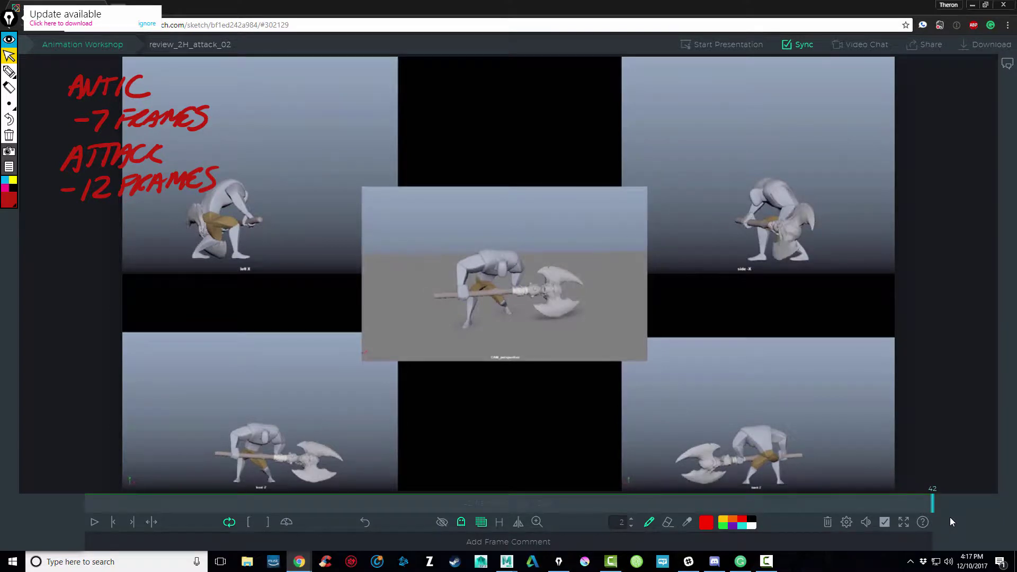
- Handwrite 'RECOVERY -22' in red under the ATTACK note on the left side
click(9, 72)
mouse_move(68, 234)
mouse_down()
mouse_move(183, 218)
mouse_move(158, 240)
mouse_up()
drag(61, 258, 74, 257)
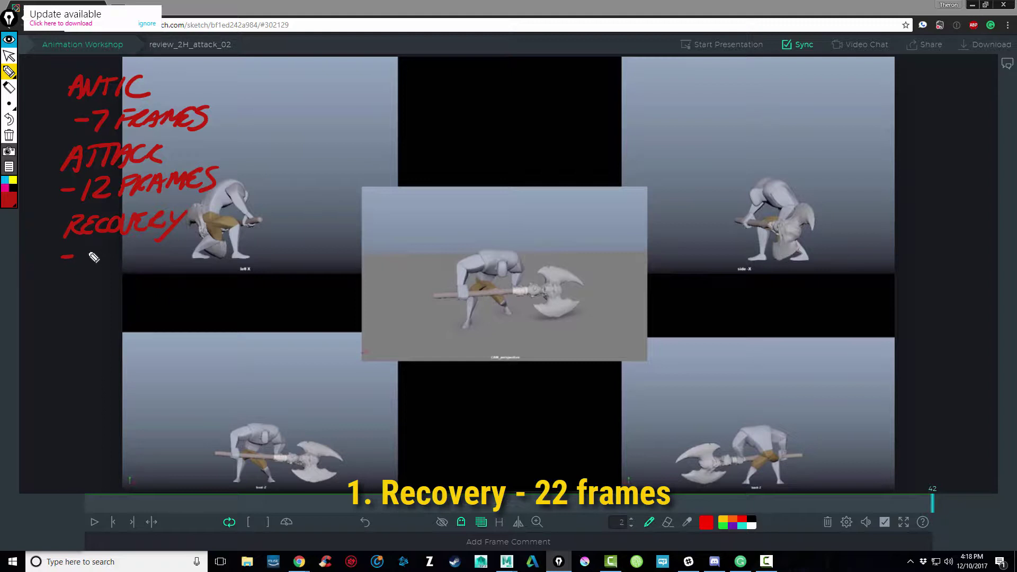
mouse_move(83, 250)
mouse_down()
mouse_move(158, 249)
mouse_move(159, 259)
mouse_move(228, 245)
mouse_move(211, 261)
mouse_up()
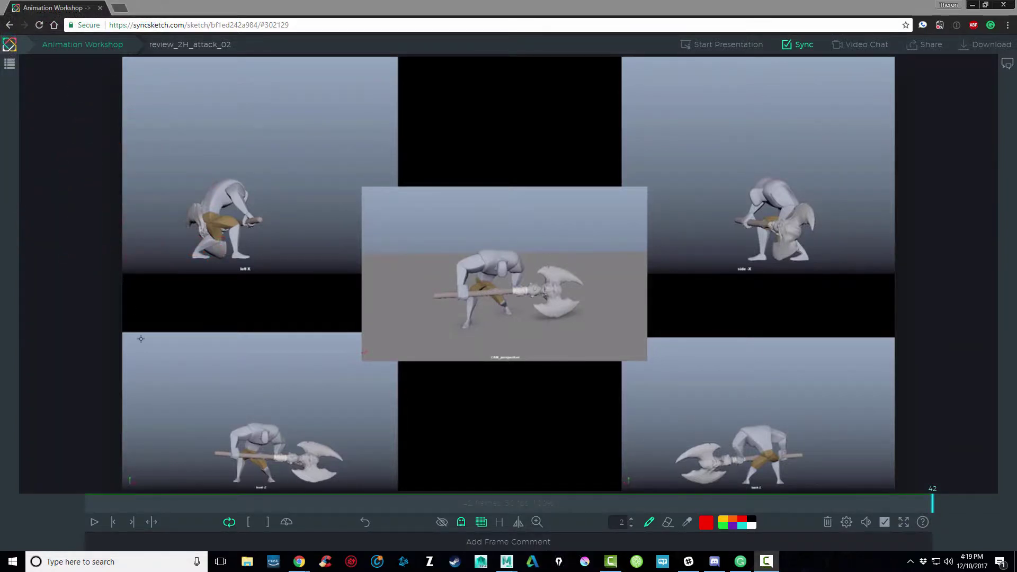
- Jump to frame 1, then scrub forward to frame 3 to see the crouched start pose
click(83, 502)
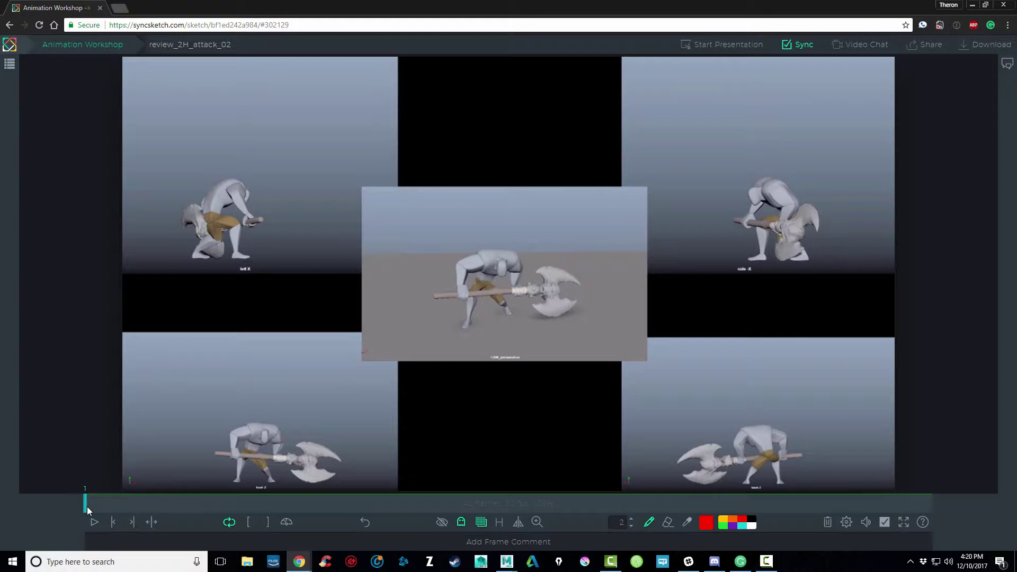
drag(91, 510, 129, 510)
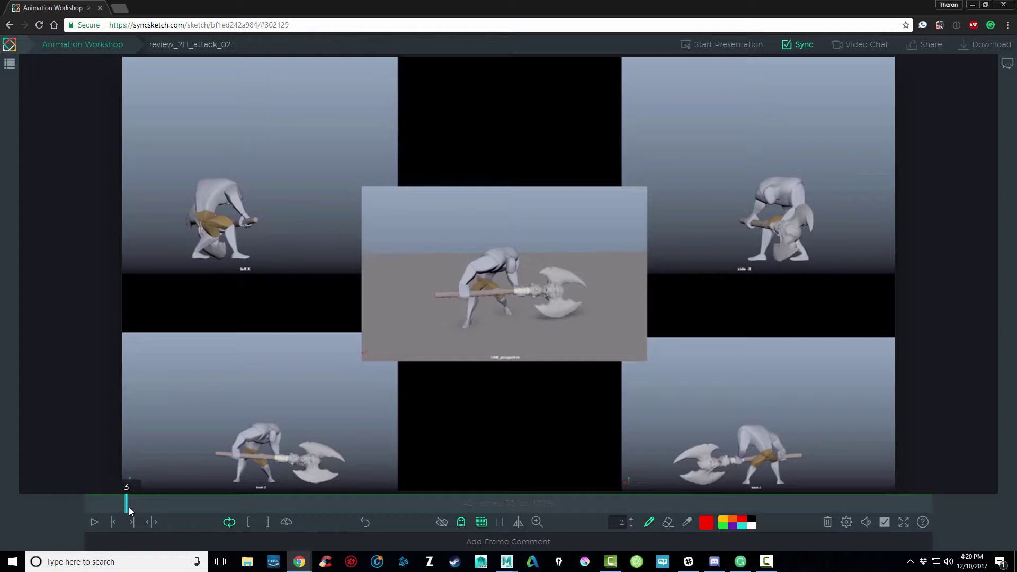
- Scrub the playhead back and forth through the attack, ending on frame 35
drag(131, 507, 286, 521)
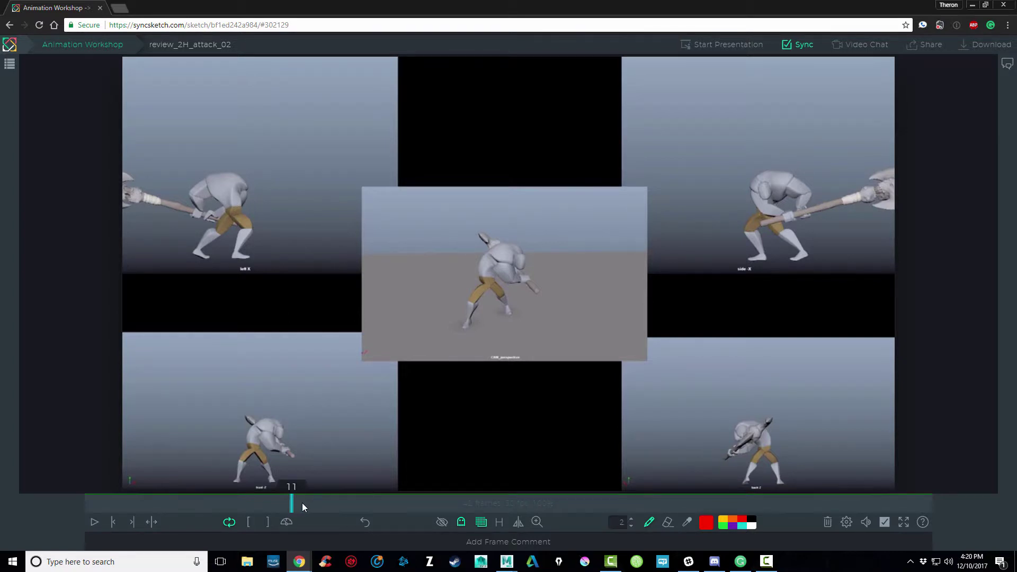
drag(301, 503, 84, 503)
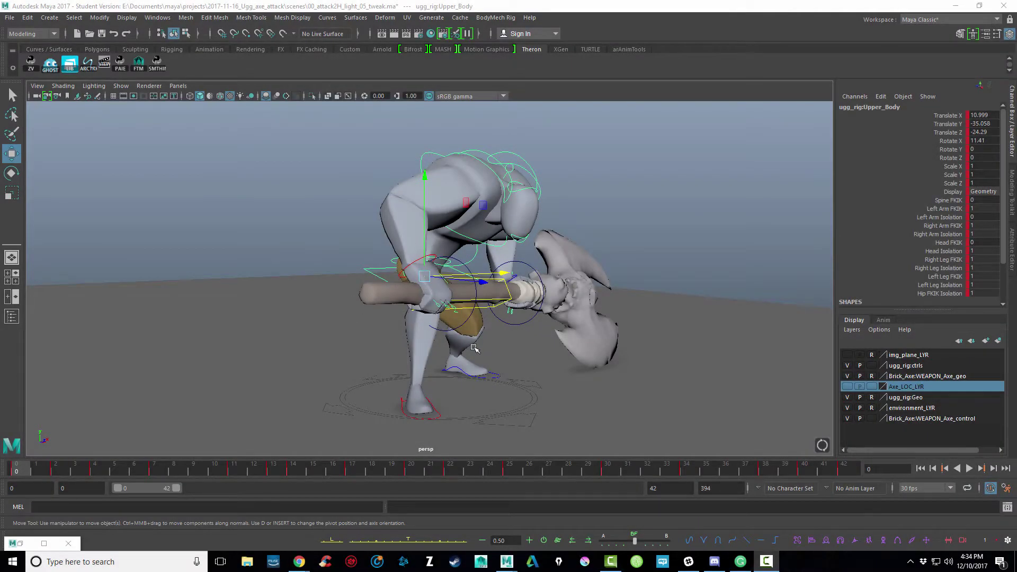
- At frame 11, frame the character up close and select the RightLeg_Leg_Pole_Vector control
alt+drag(509, 349, 409, 371)
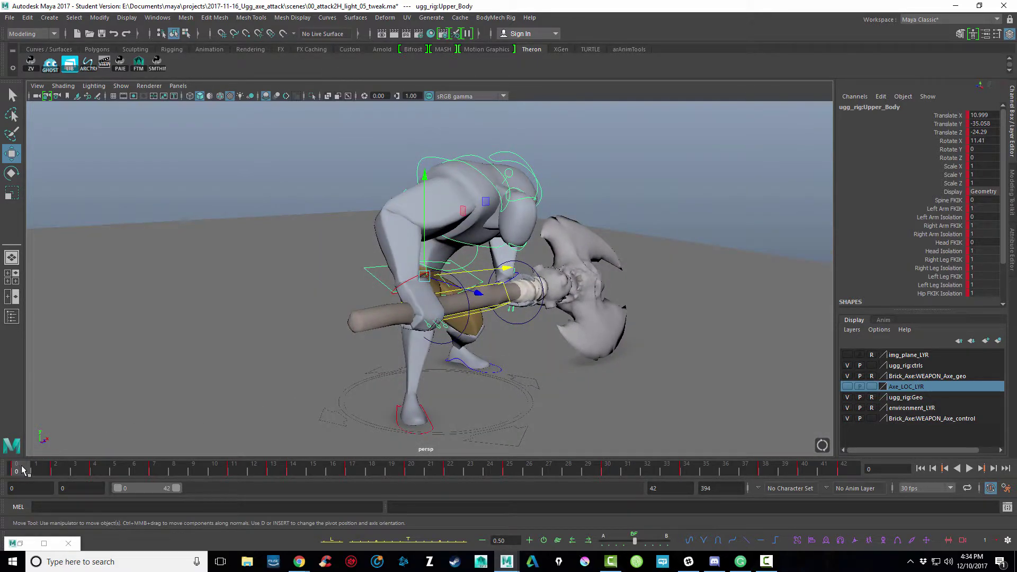
drag(30, 471, 233, 471)
alt+drag(552, 408, 454, 288)
alt+drag(458, 324, 475, 351)
scroll(399, 329, up, 4)
click(448, 323)
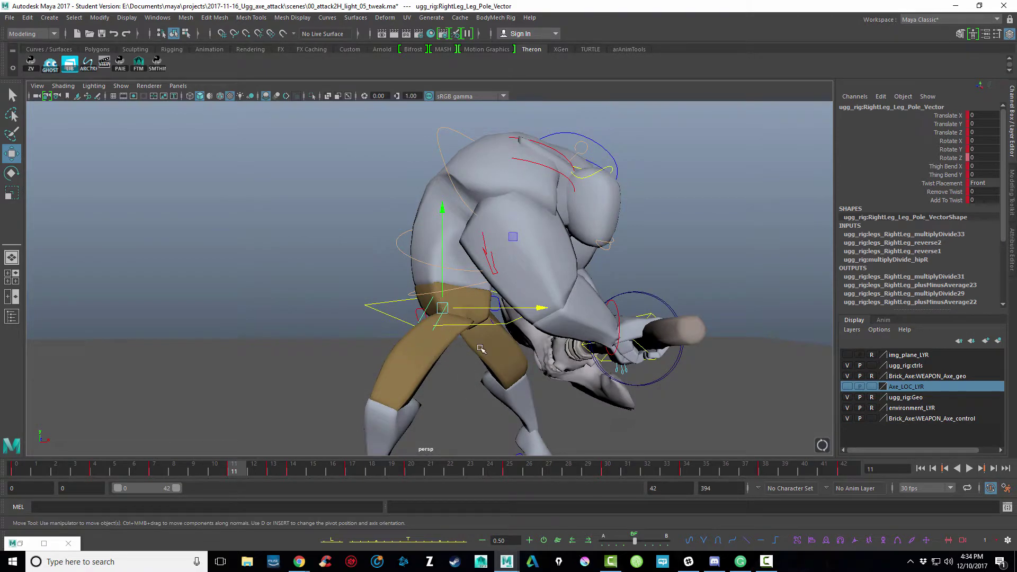
- Try rotating the right leg pole vector, then undo the rotation
key(e)
mouse_move(475, 358)
mouse_down()
mouse_move(464, 328)
mouse_move(475, 342)
mouse_up()
key(ctrl+z)
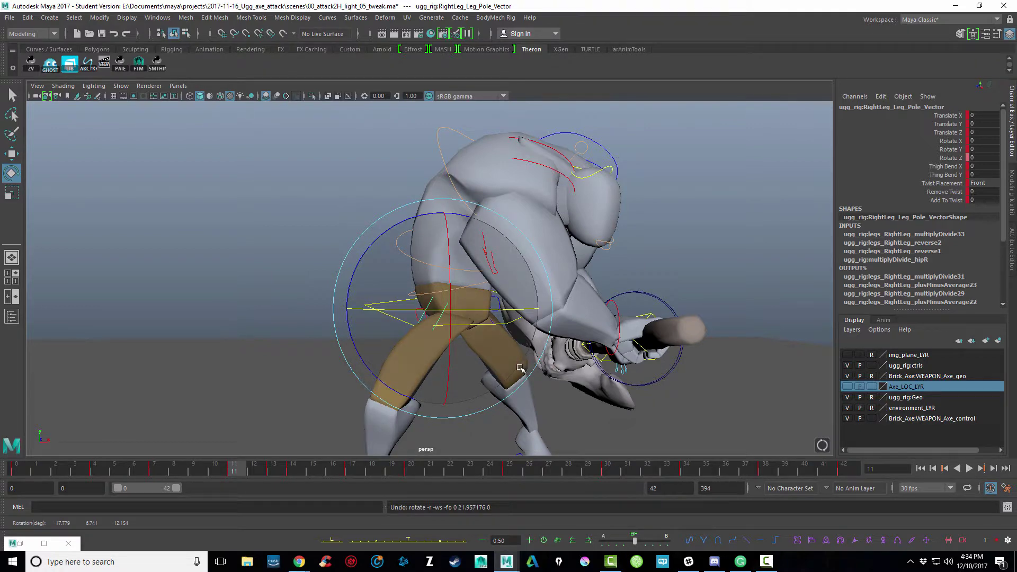
- Replay the attack from frame 9 and turn on visibility for the Axe_LOC_LYR layer
alt+drag(501, 386, 498, 382)
alt+right_drag(498, 382, 356, 334)
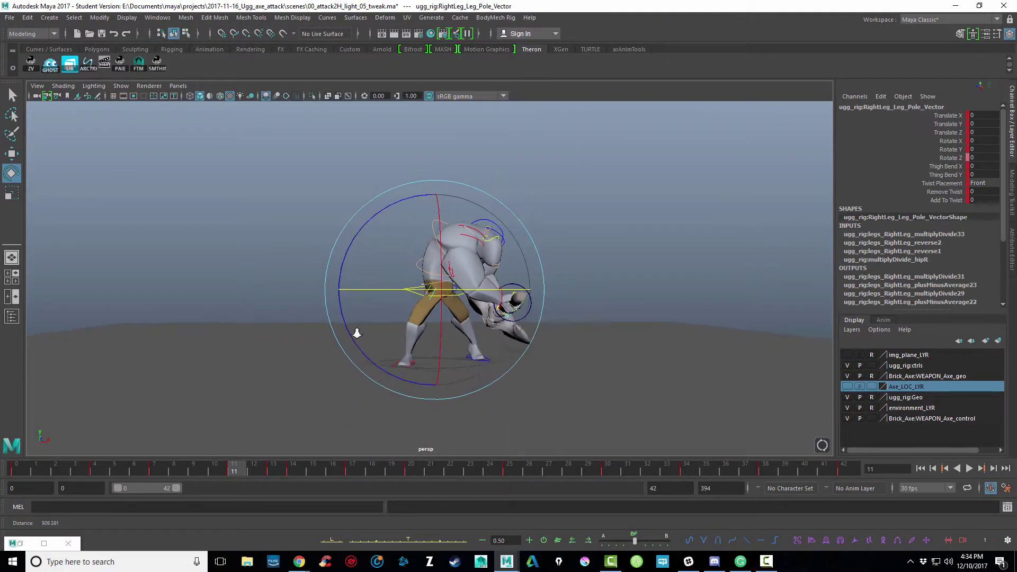
alt+drag(356, 334, 493, 374)
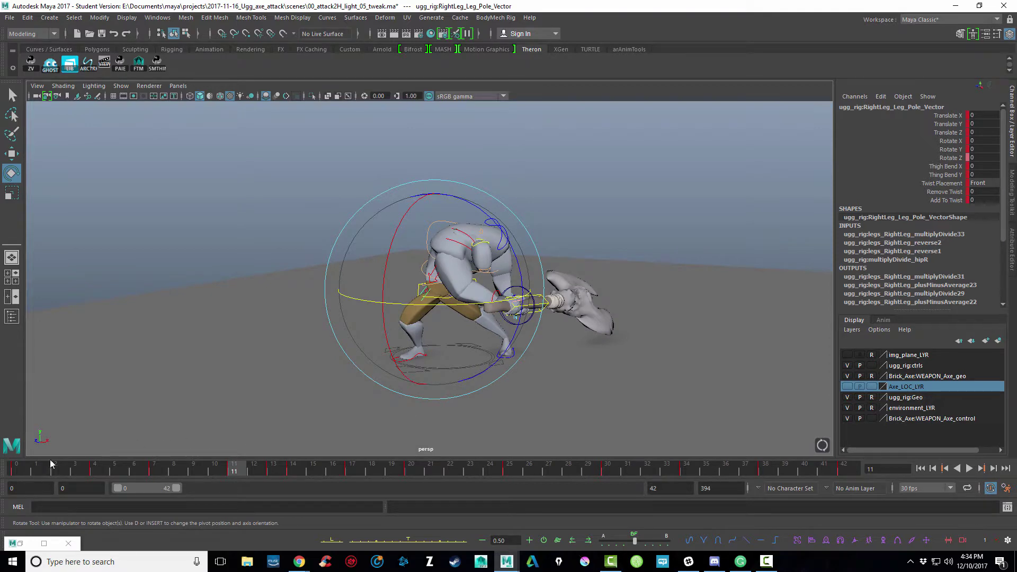
click(22, 467)
key(alt+v)
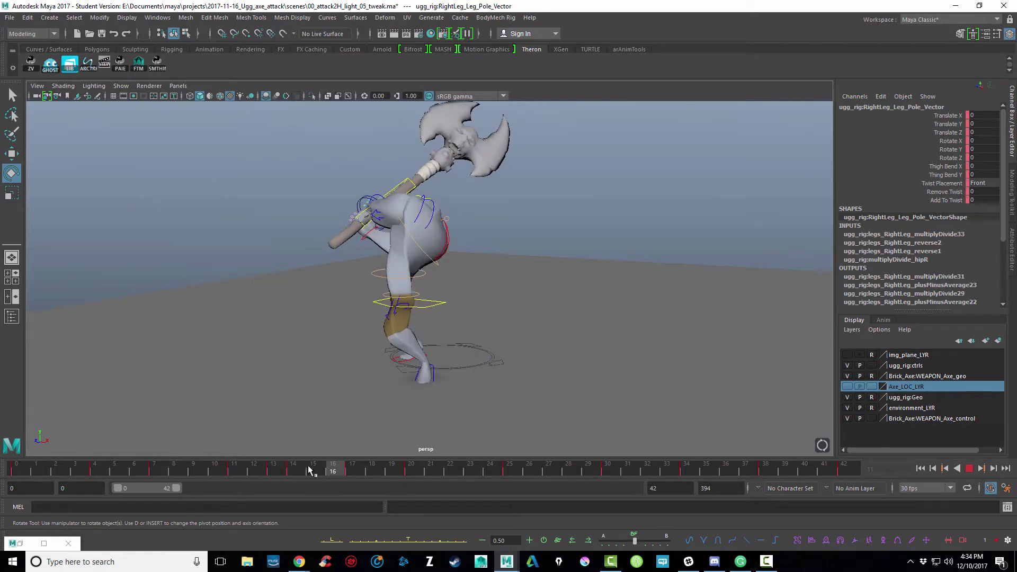
click(190, 460)
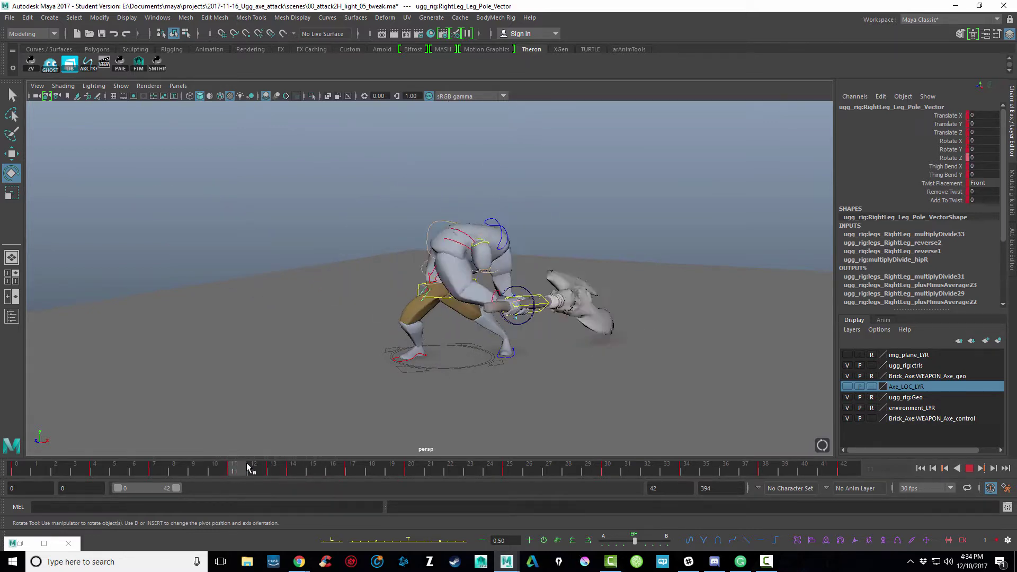
key(Escape)
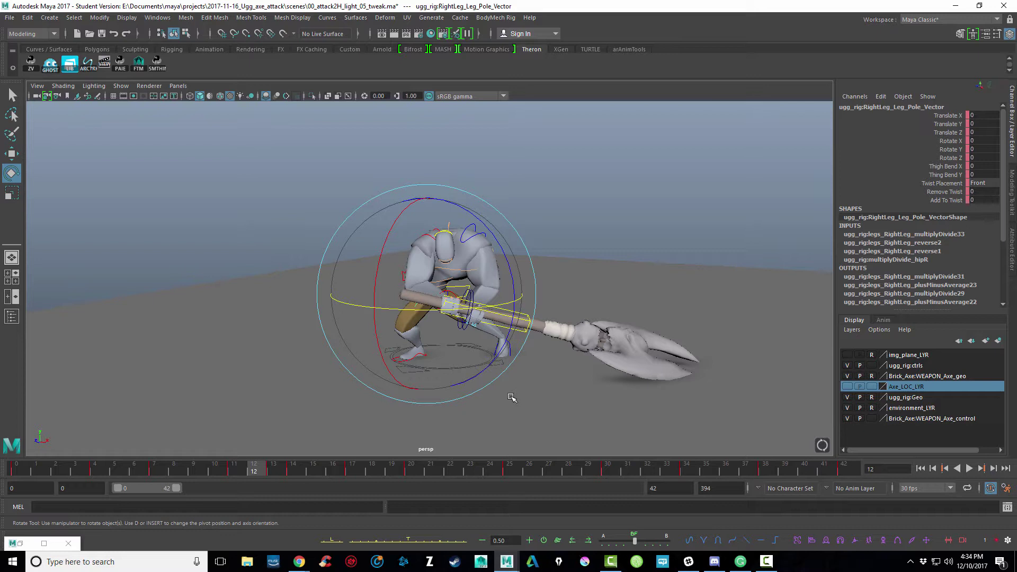
click(846, 387)
- Select axe_LOC and create an ArcTracker trail for it from the ARCTRK shelf button
click(653, 351)
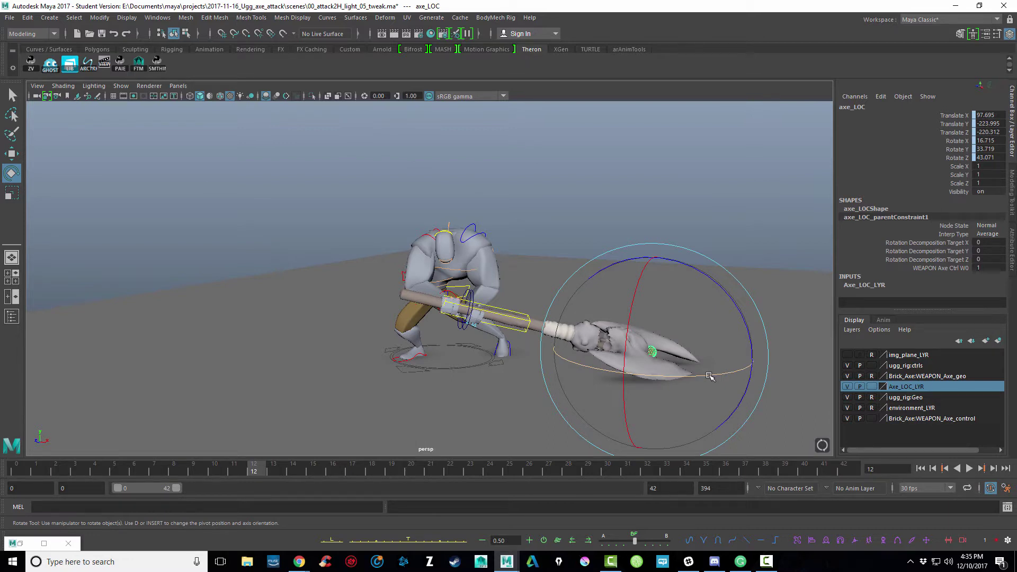
click(708, 376)
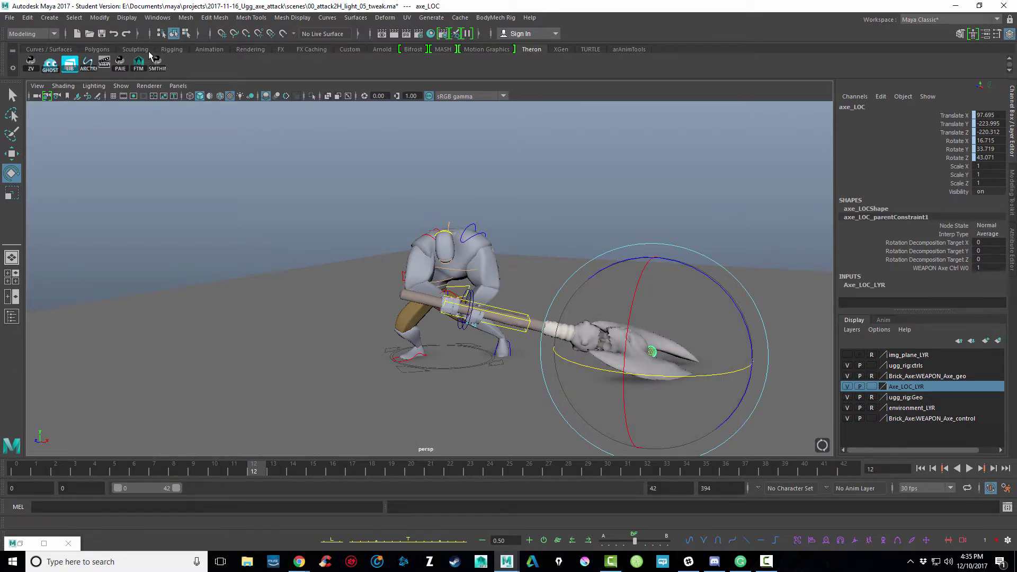
click(88, 63)
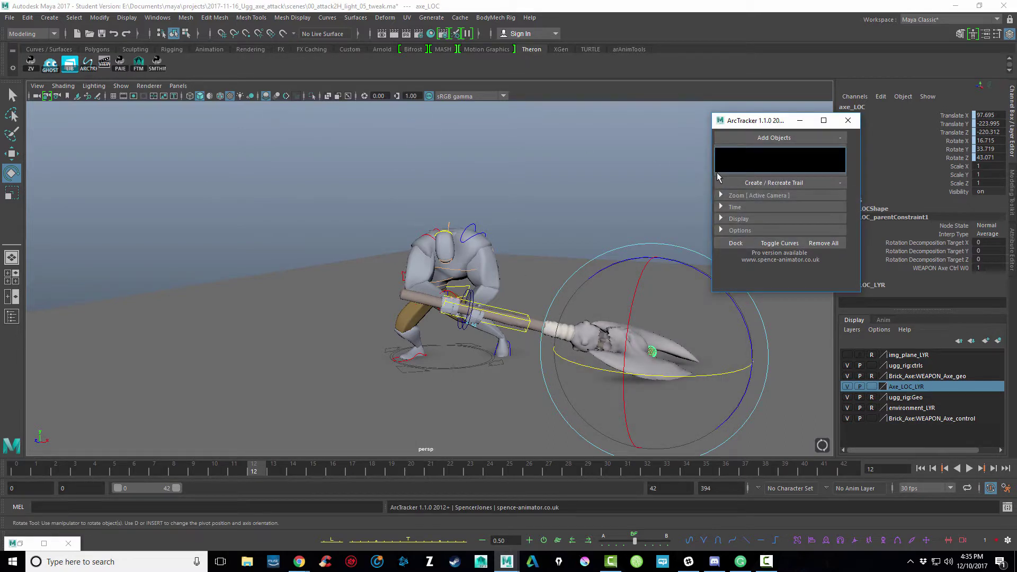
click(774, 138)
click(785, 182)
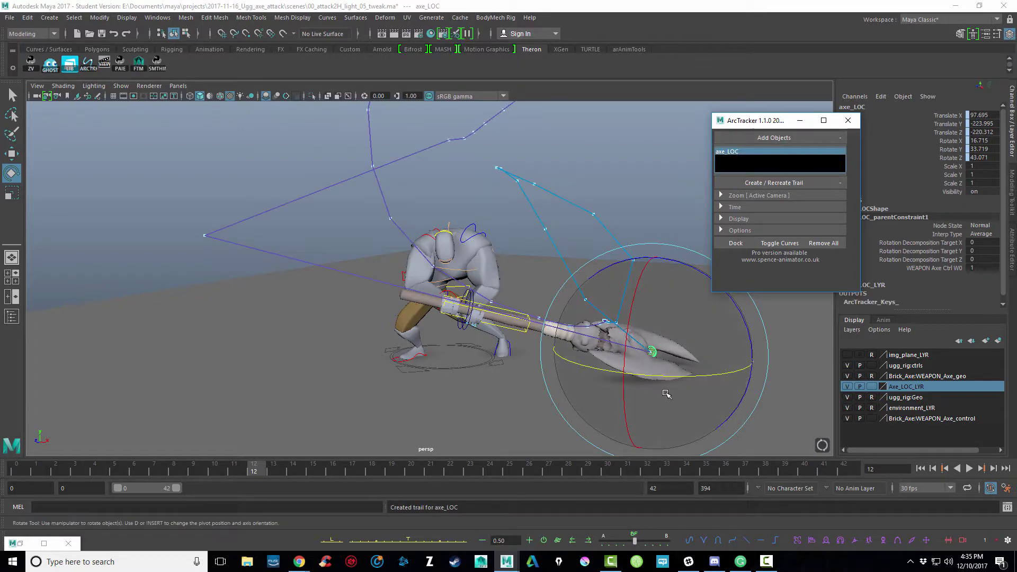
- Play the animation from frame 12 to watch the axe head's motion trail
alt+drag(430, 372, 468, 345)
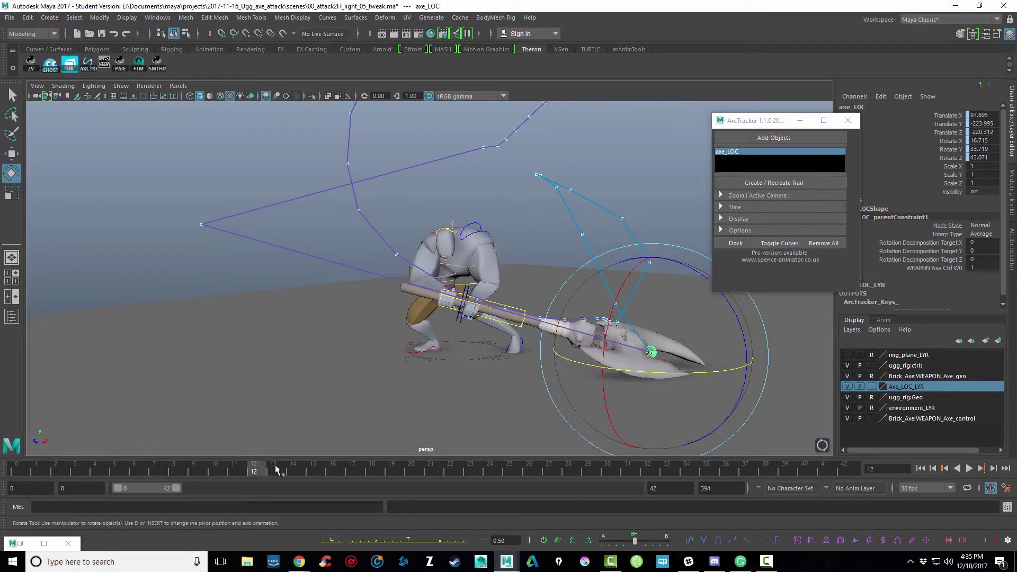
drag(256, 469, 350, 475)
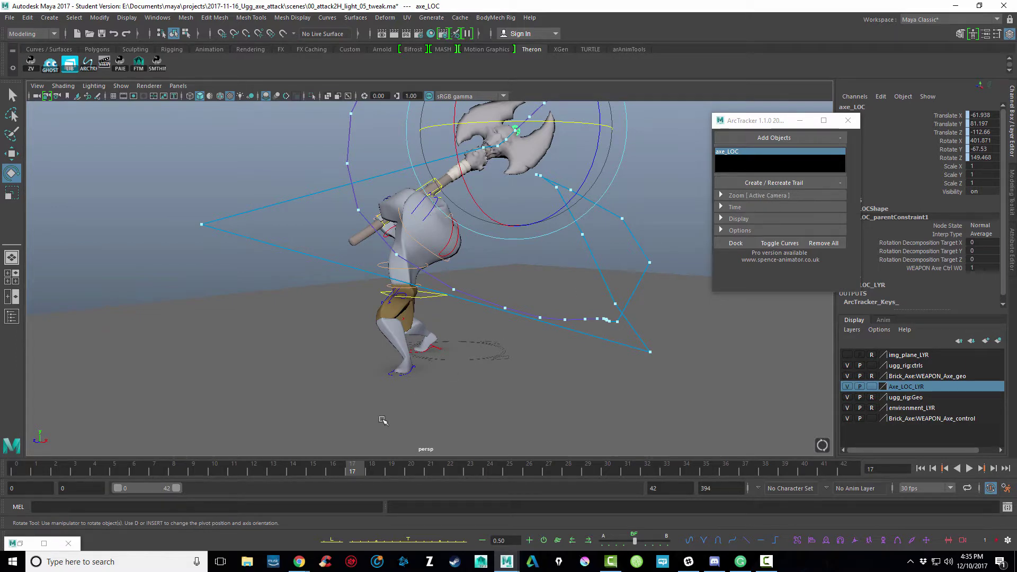
key(alt+v)
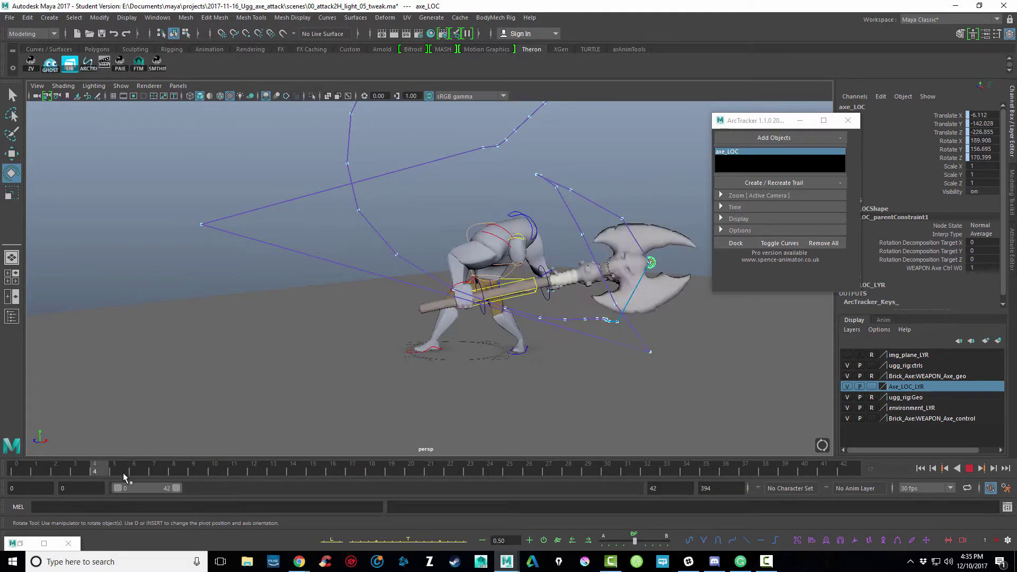
- Stop playback and limit the ArcTracker trail to frames 7–17 with Override Slider Range
click(158, 471)
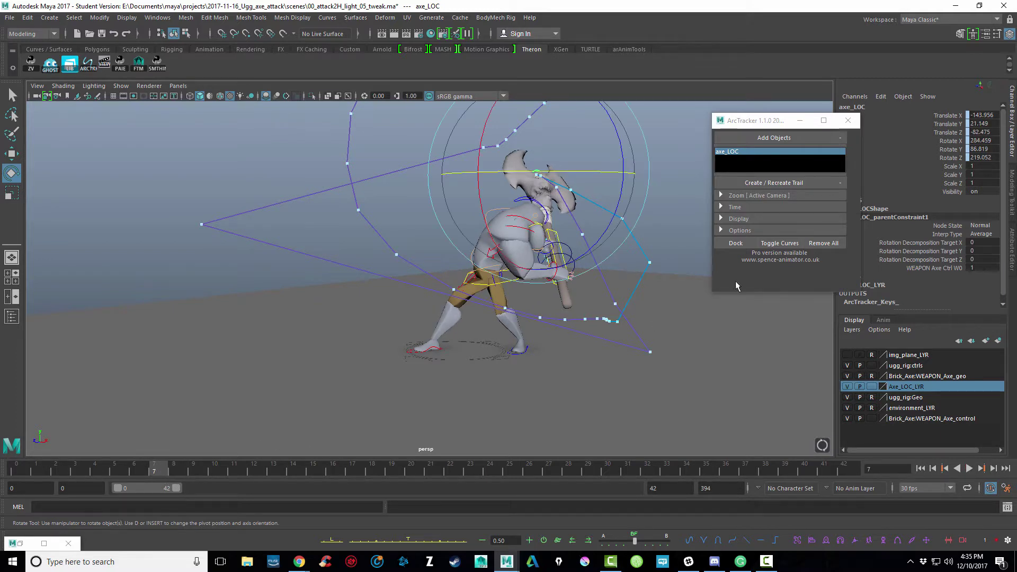
click(721, 207)
click(737, 221)
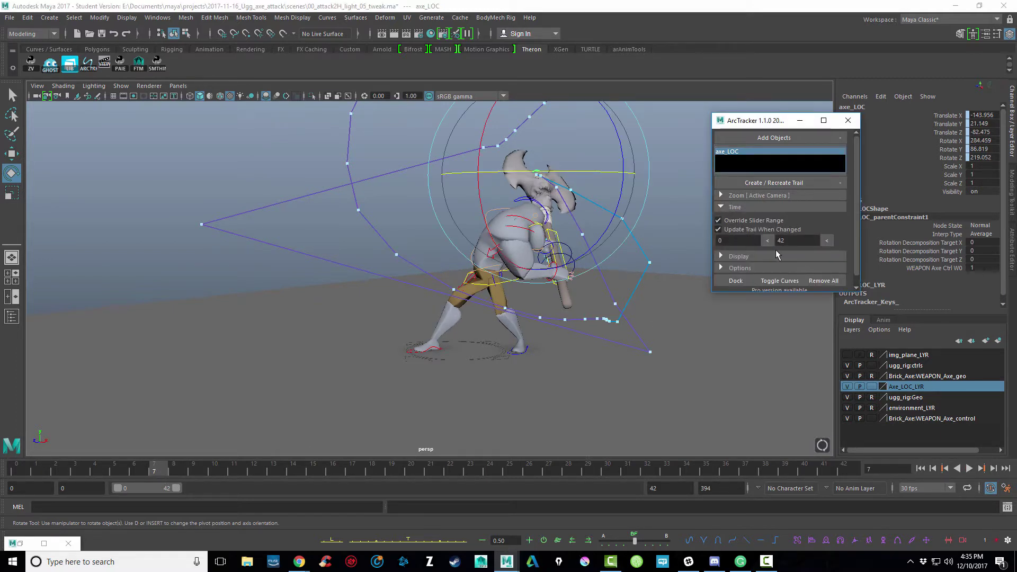
click(736, 242)
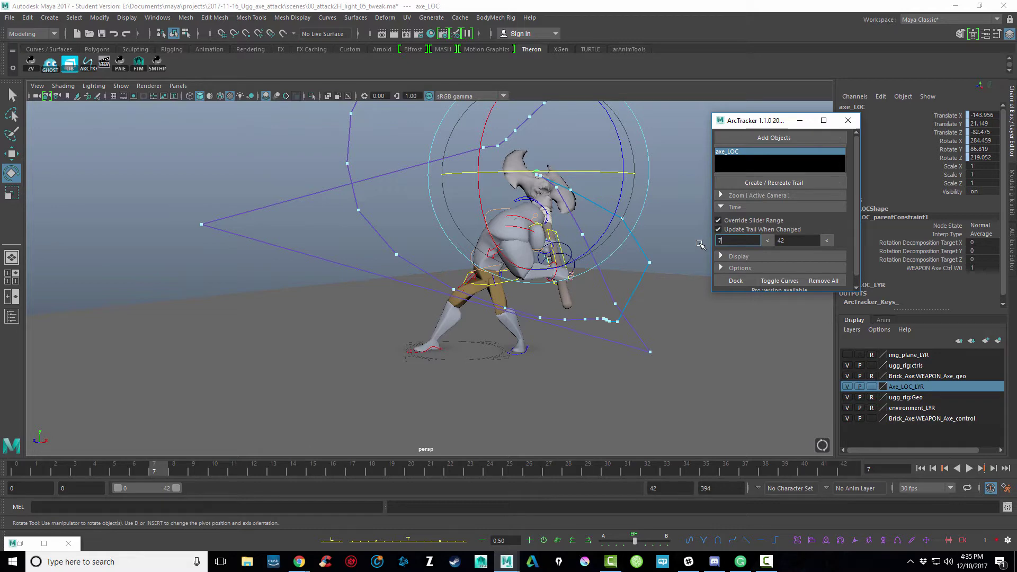
key(Tab)
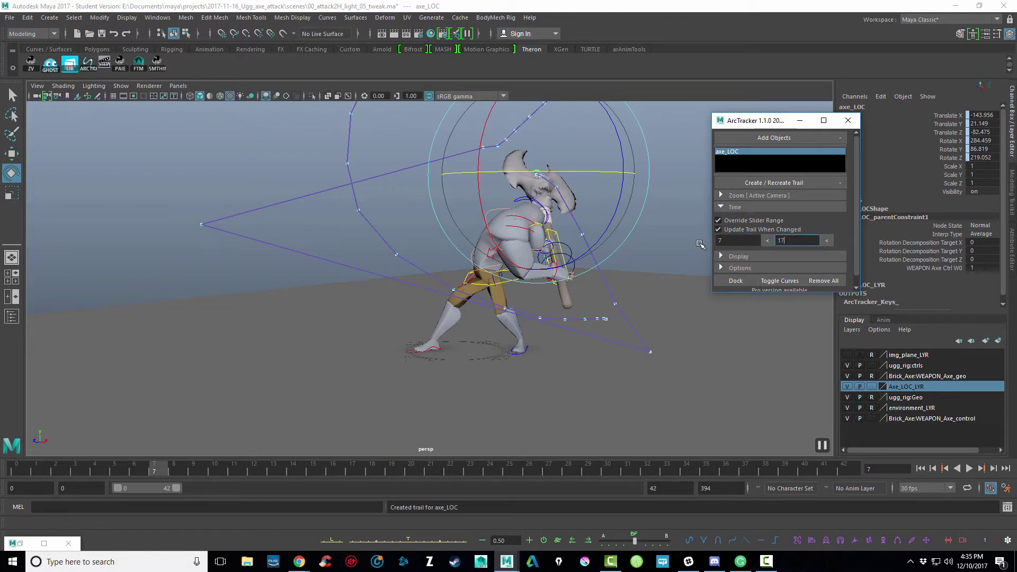
text(17)
key(Return)
- Scrub from frame 0 to 13 to review the shortened axe trail
alt+drag(593, 309, 577, 352)
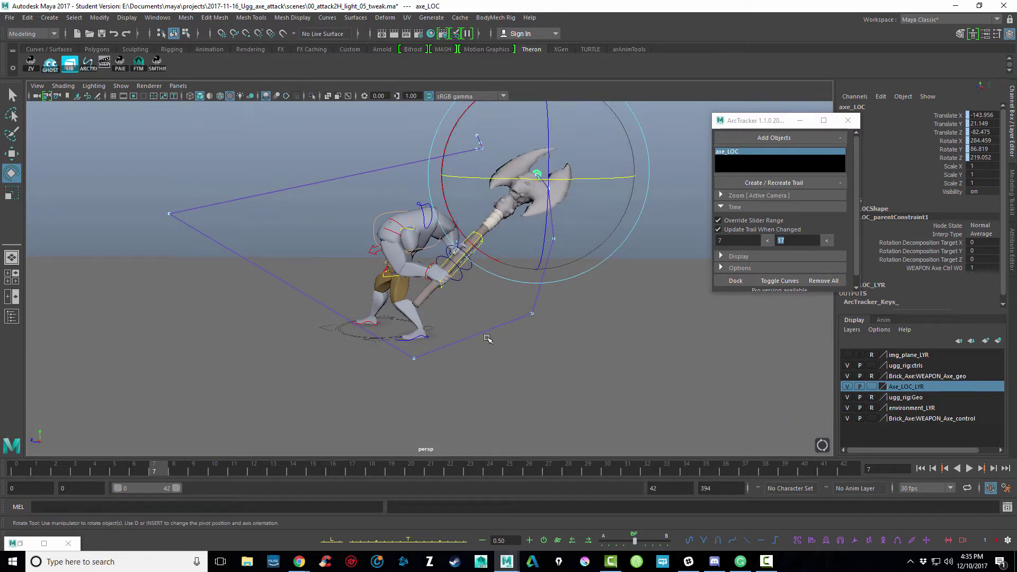
drag(24, 469, 255, 473)
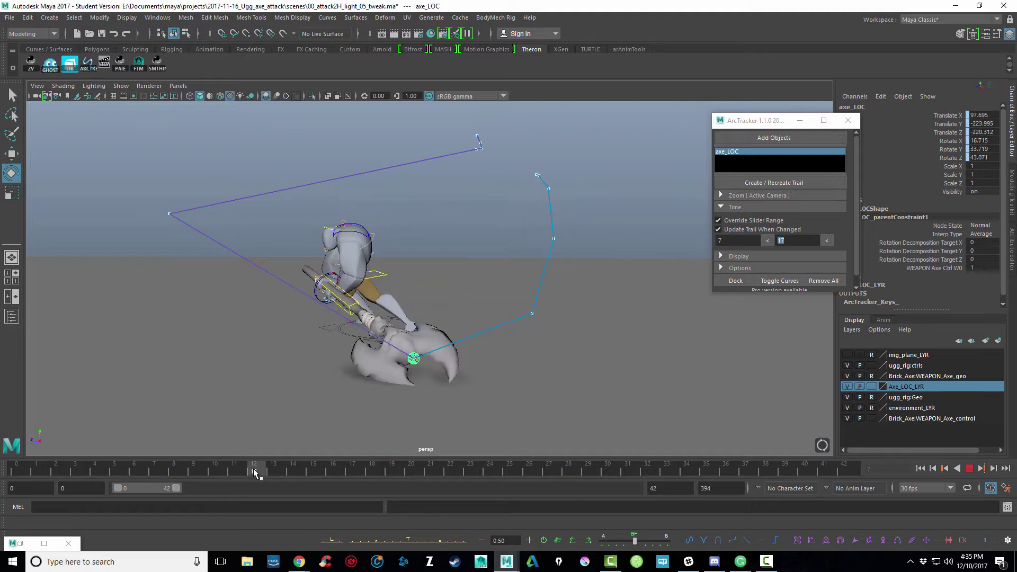
mouse_move(255, 473)
mouse_down()
mouse_move(358, 469)
mouse_move(146, 474)
mouse_move(334, 471)
mouse_up()
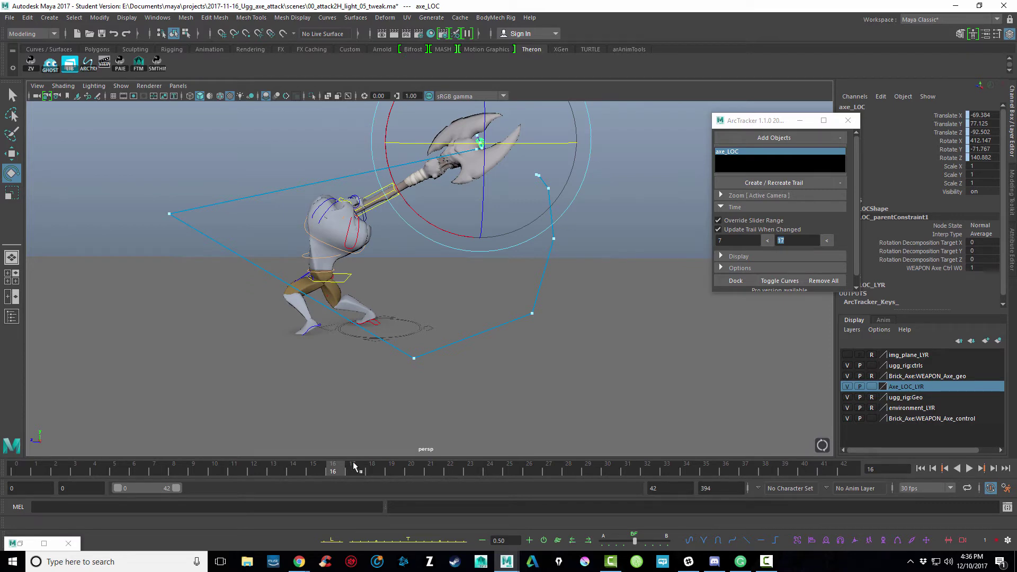
- Remove the ArcTracker trail, turn the view toward the character, and scrub from frame 16 to 40
click(823, 281)
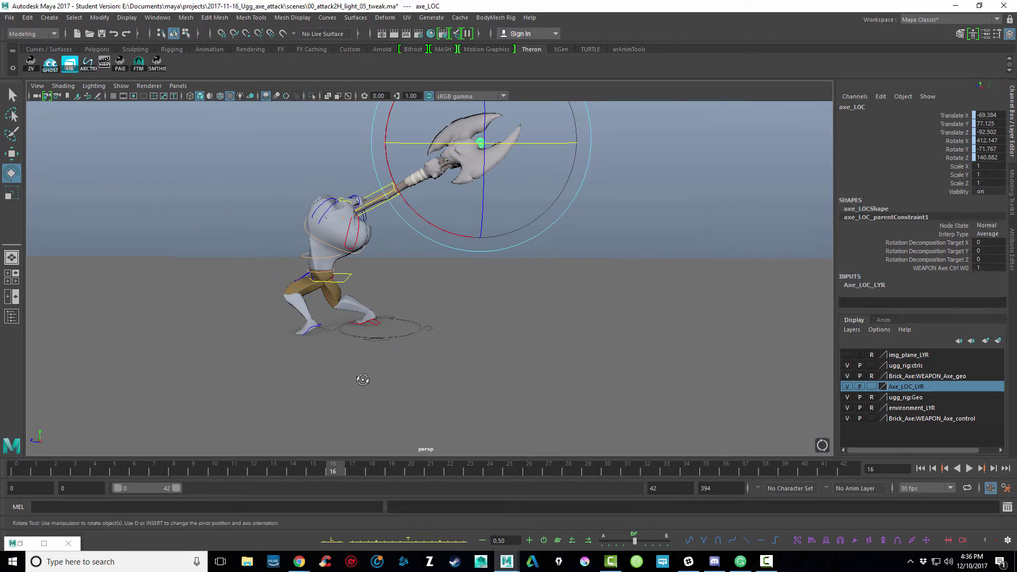
alt+drag(362, 379, 503, 352)
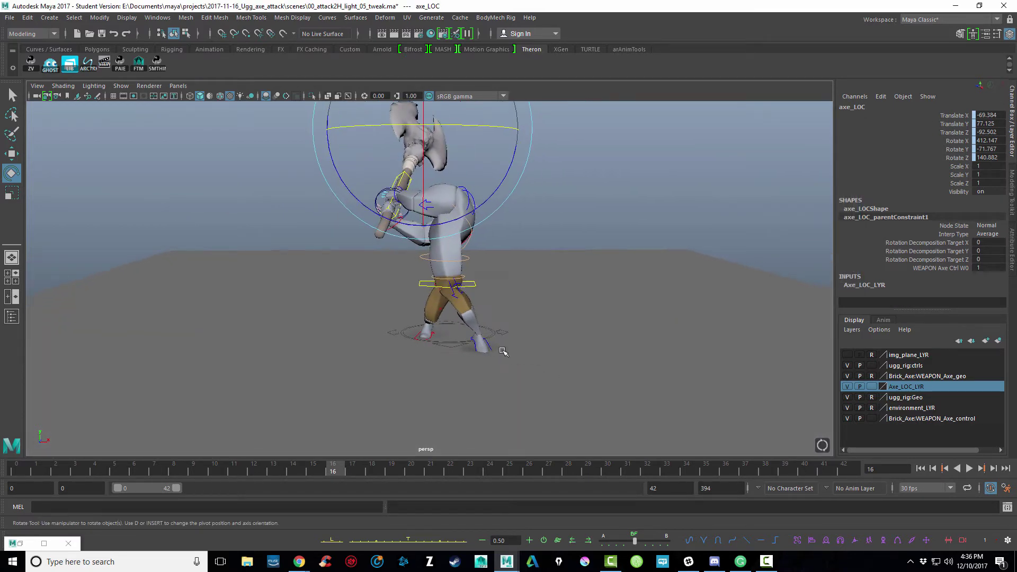
drag(431, 465, 549, 468)
alt+drag(562, 423, 596, 390)
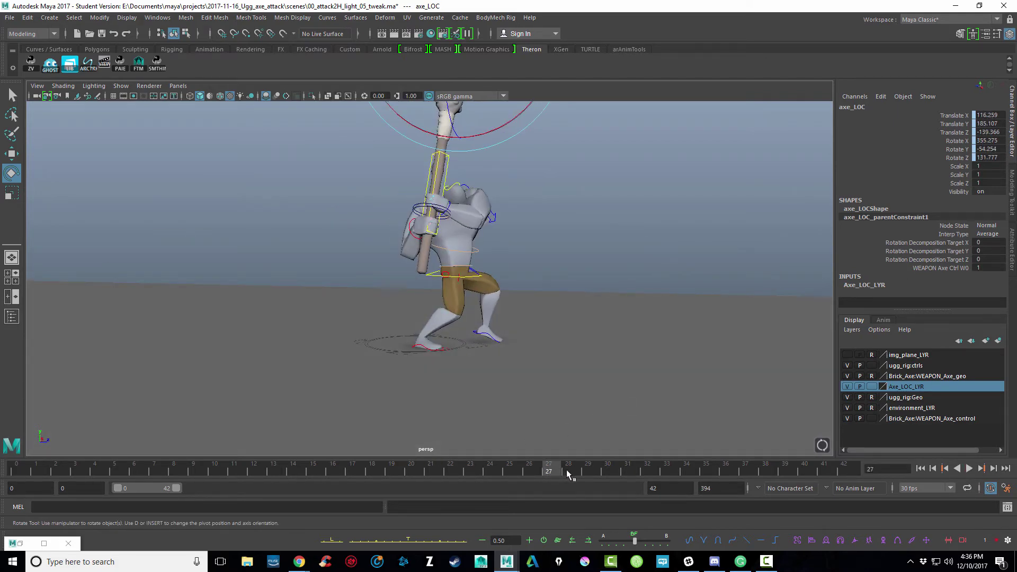
drag(566, 473, 651, 473)
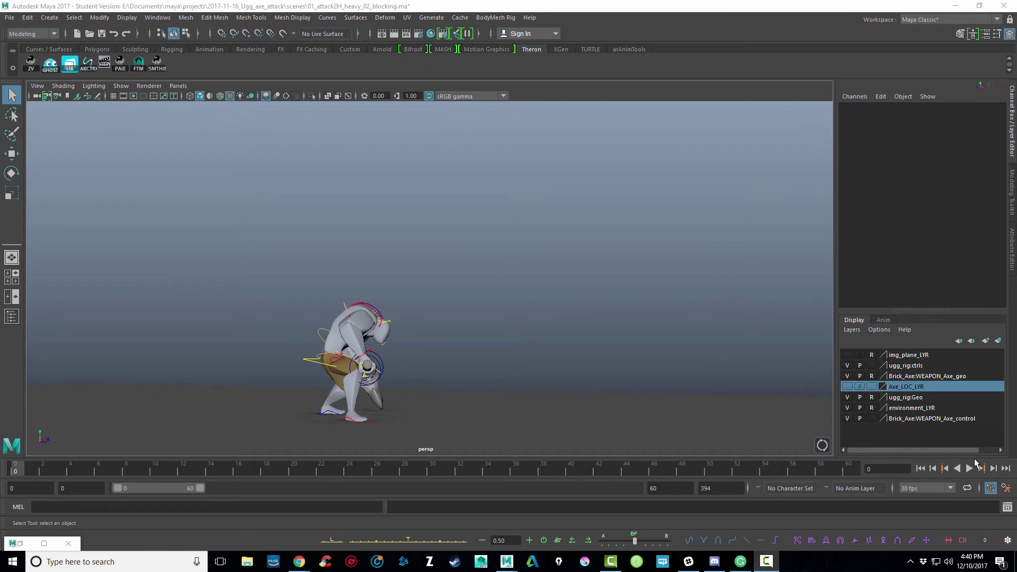
- Play the 60-frame heavy-attack blocking scene forward and halt it at frame 30
click(970, 468)
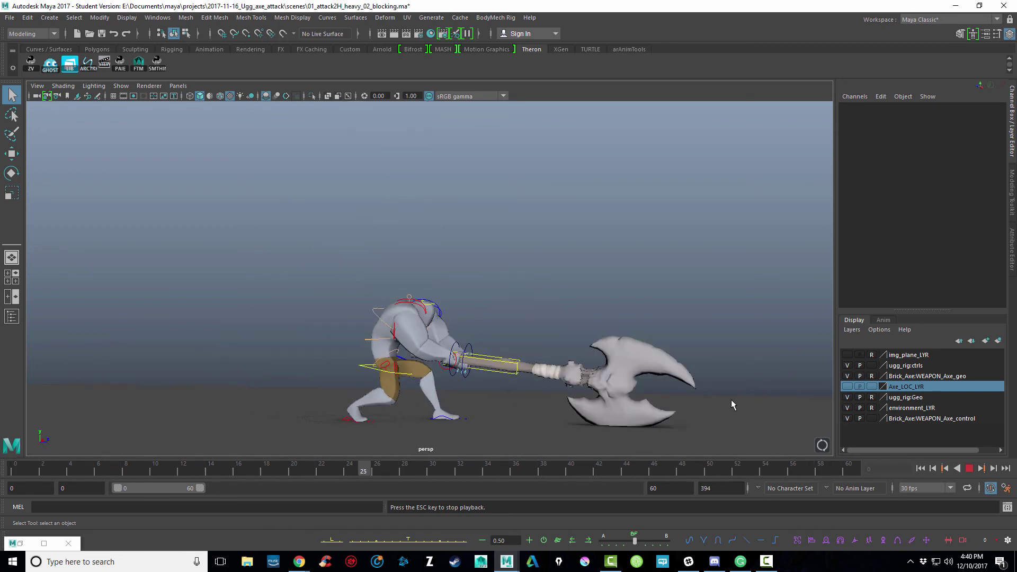
key(Escape)
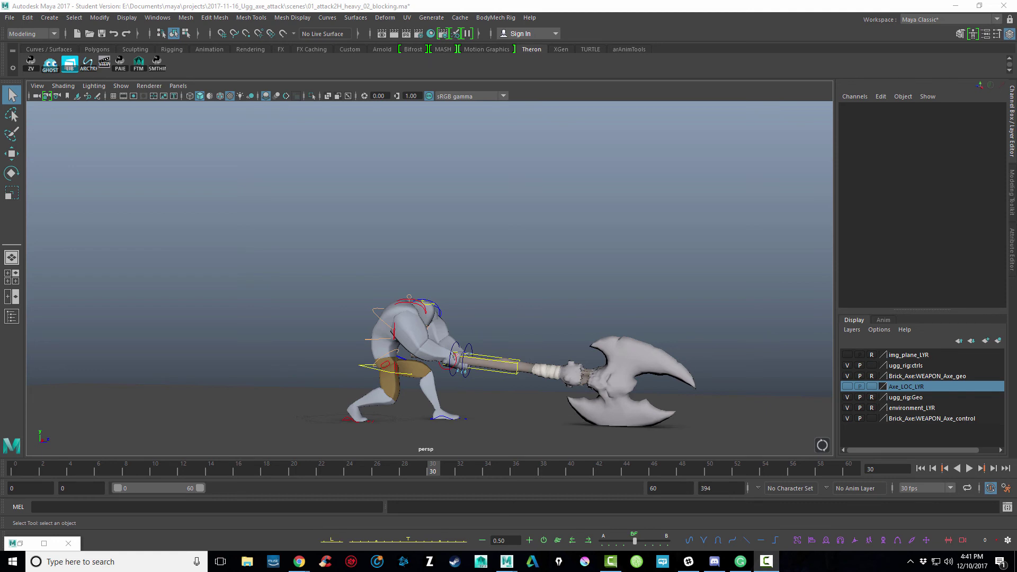